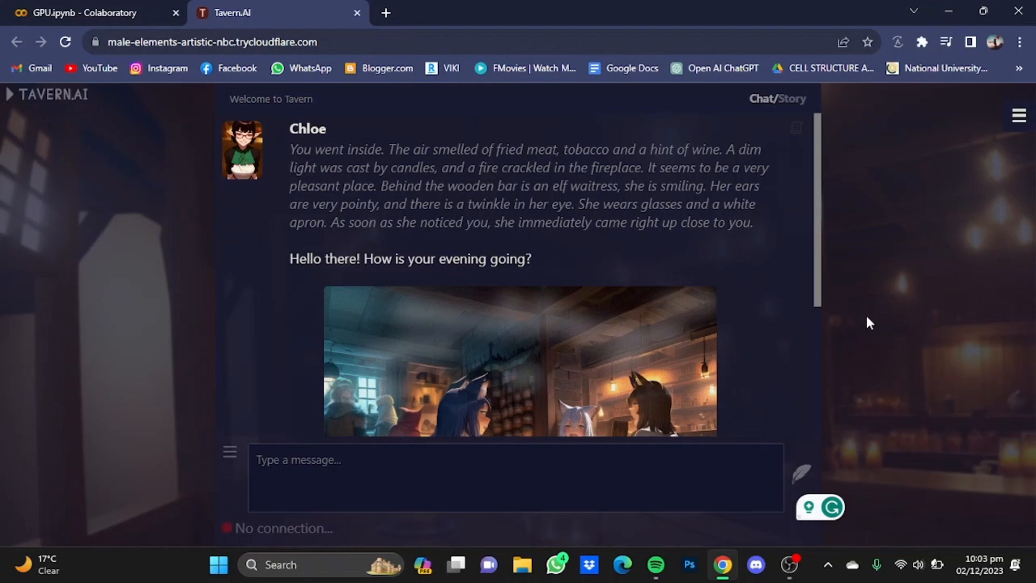
# Search Google for 'botprompts .net' in a new browser tab
pyautogui.click(385, 13)
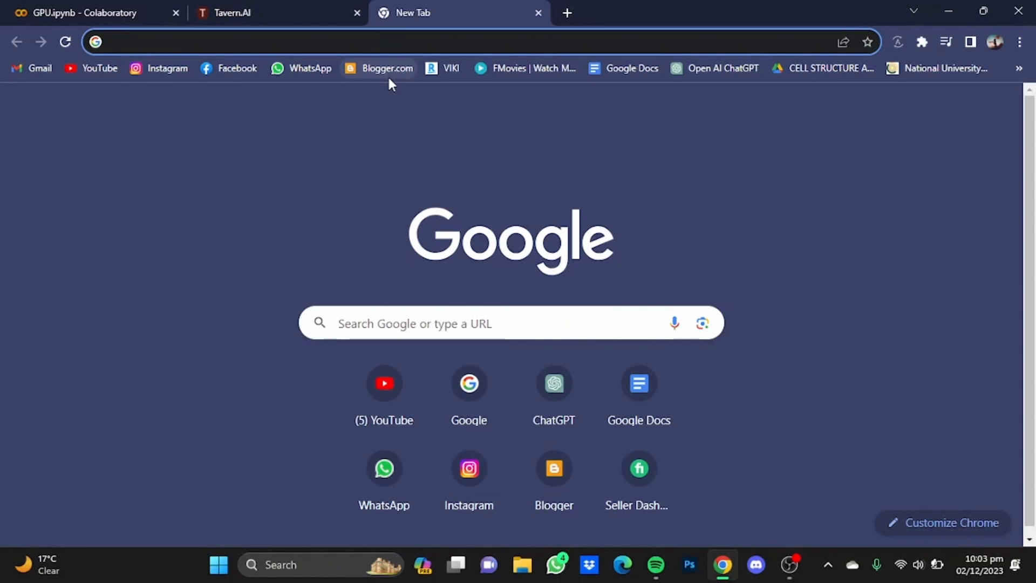
pyautogui.write('b')
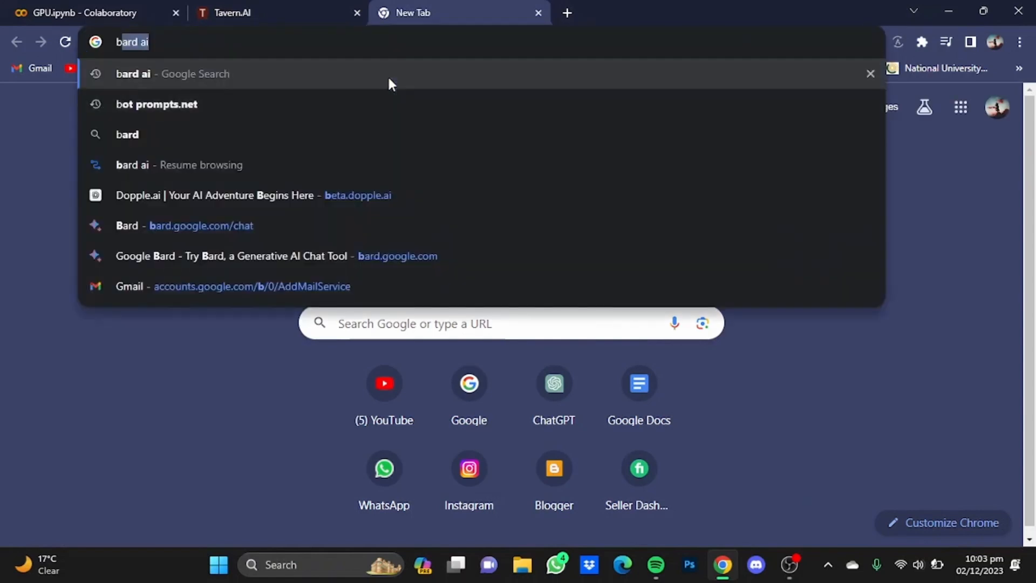
pyautogui.write('otpromp')
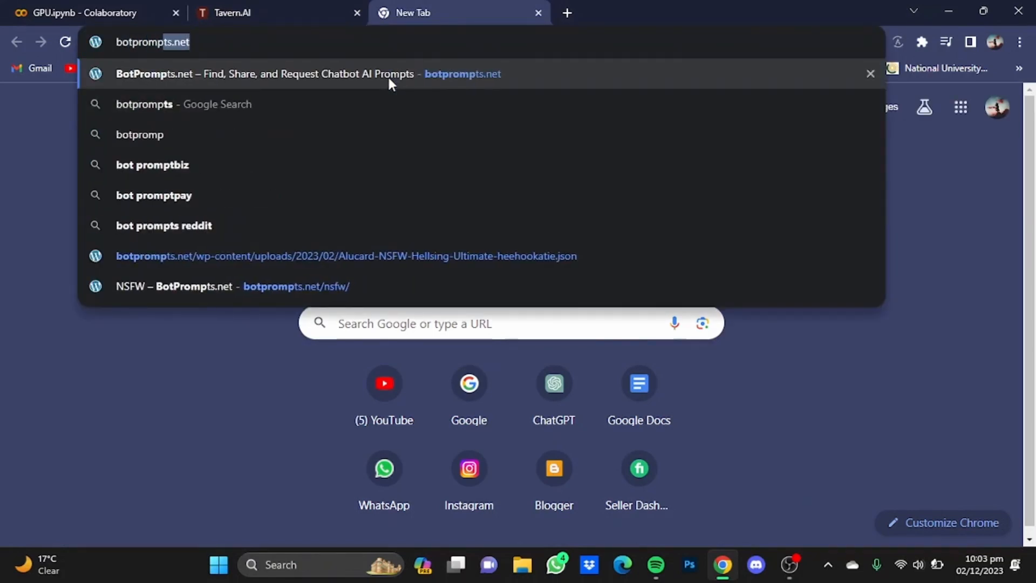
pyautogui.write('ts ')
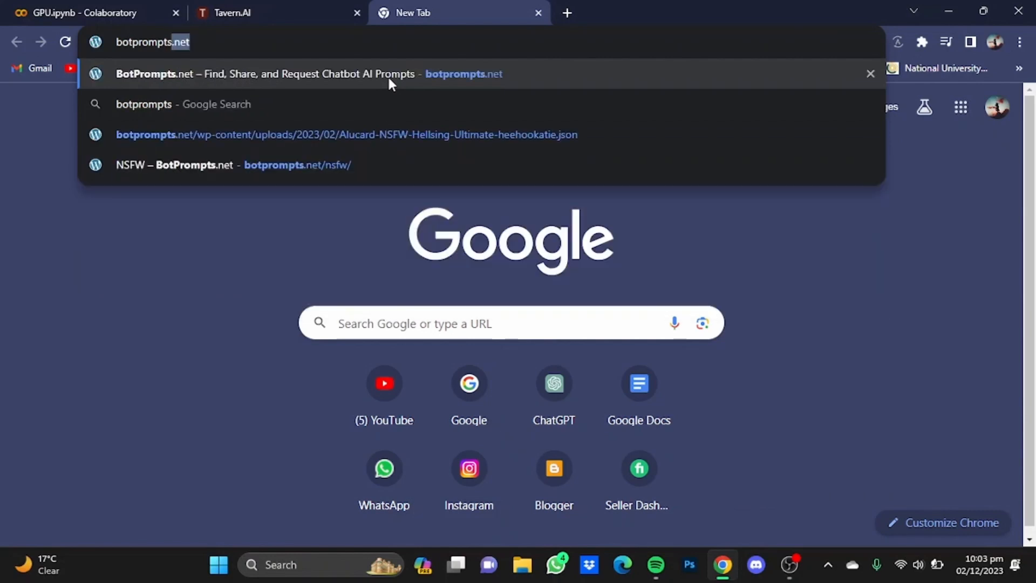
pyautogui.write('.')
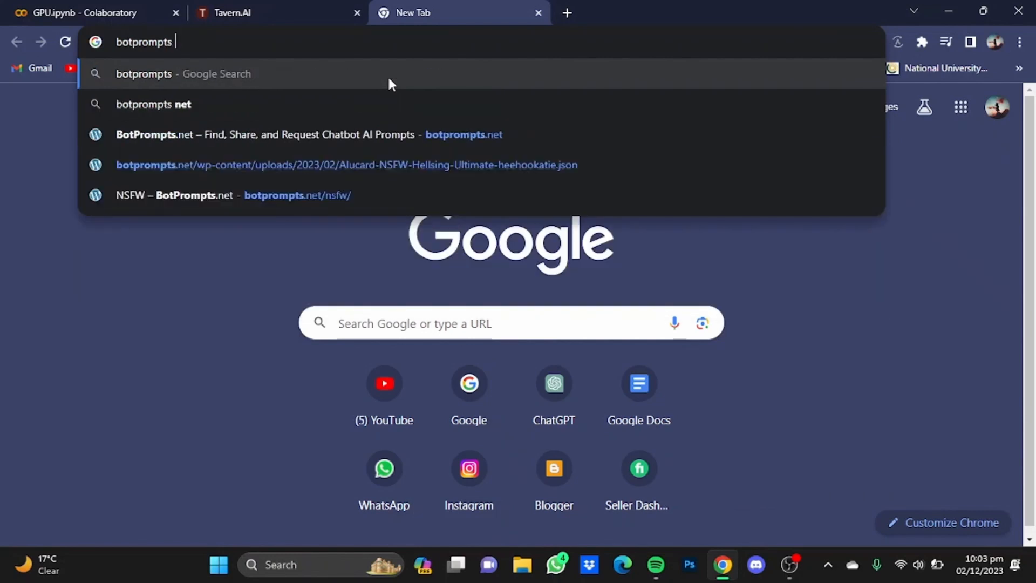
pyautogui.write('net')
pyautogui.press('Return')
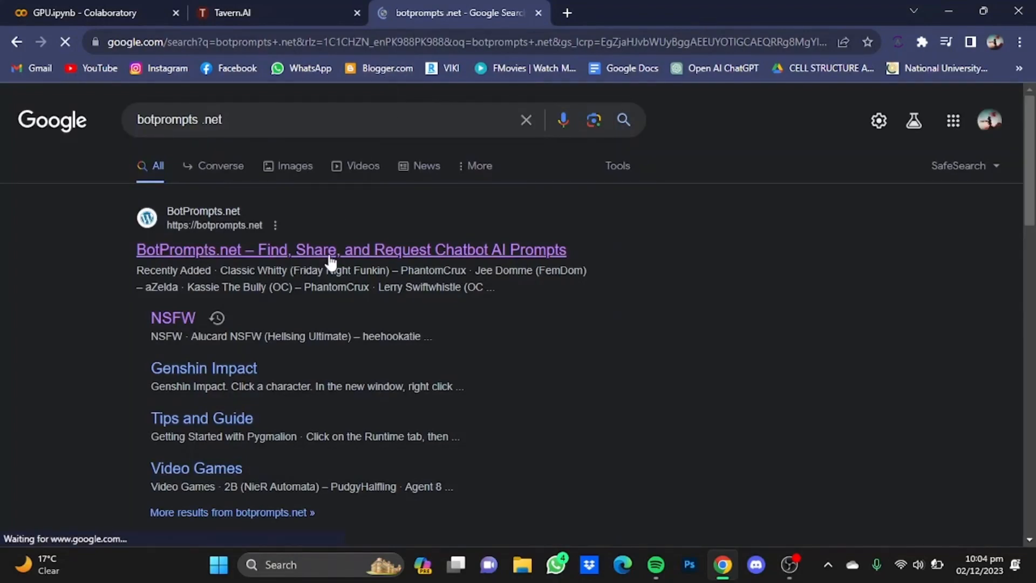
# Go to the BotPrompts.net homepage and pick the Classic Whitty character link
pyautogui.click(329, 254)
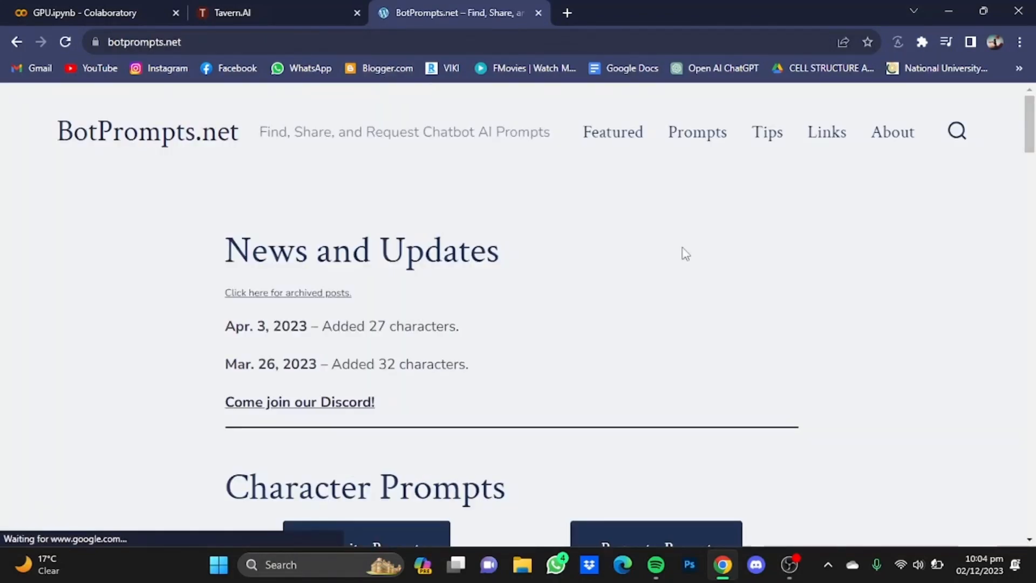
pyautogui.moveTo(1029, 115)
pyautogui.mouseDown()
pyautogui.moveTo(1025, 197)
pyautogui.moveTo(1025, 187)
pyautogui.mouseUp()
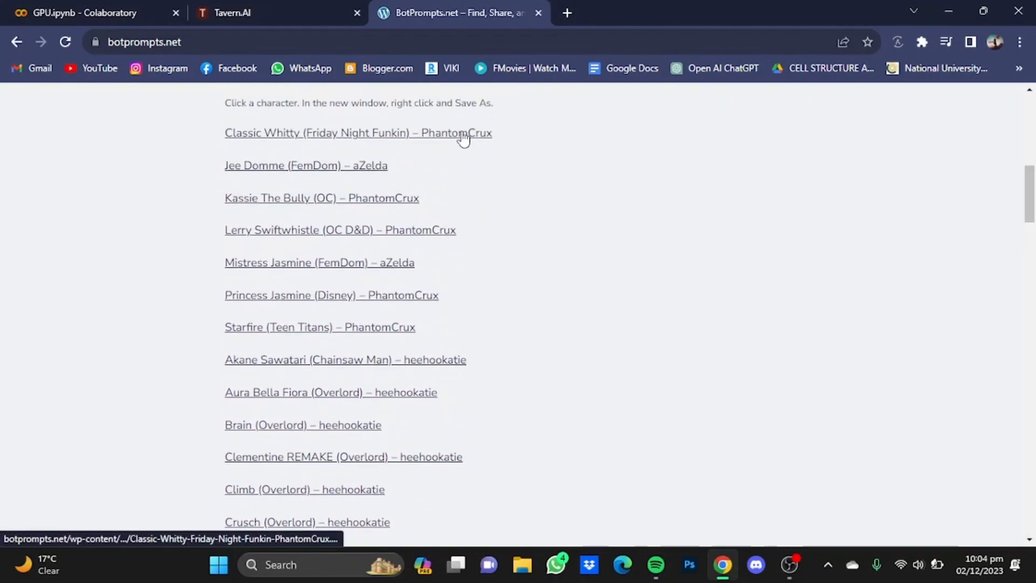
pyautogui.click(425, 144)
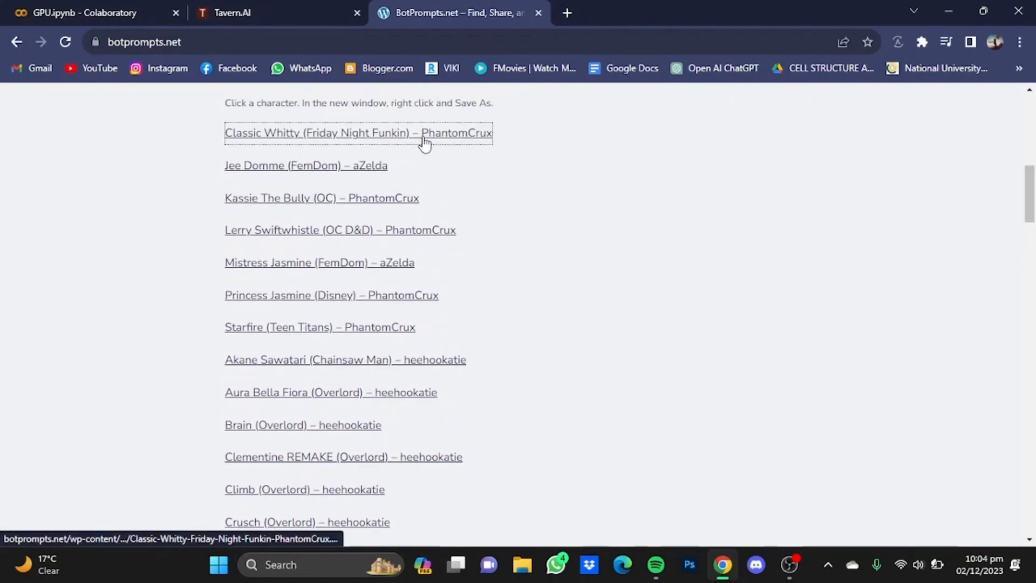
# Save the Classic Whitty character JSON file to the Desktop via 'Save link as...'
pyautogui.rightClick(424, 143)
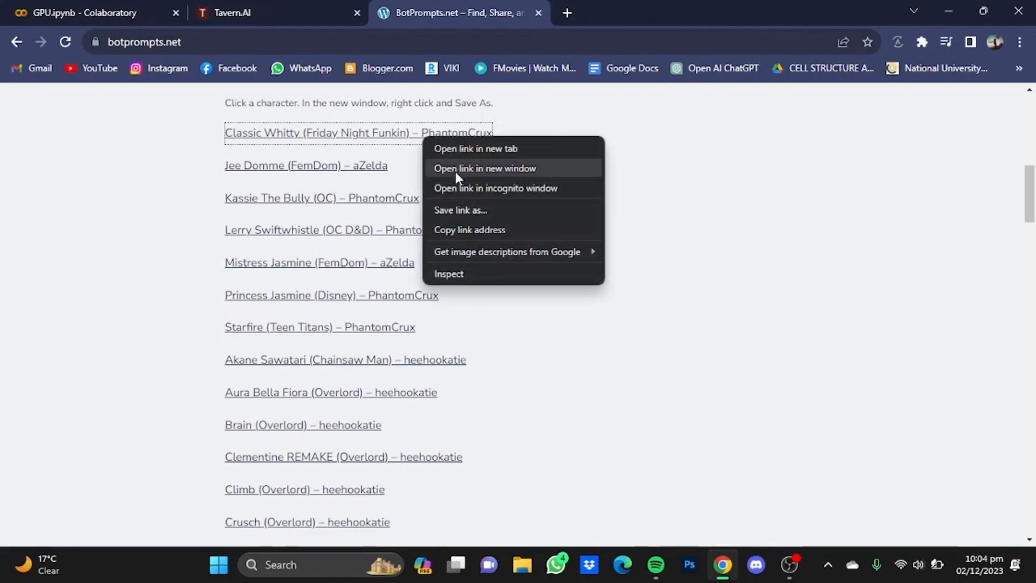
pyautogui.click(477, 209)
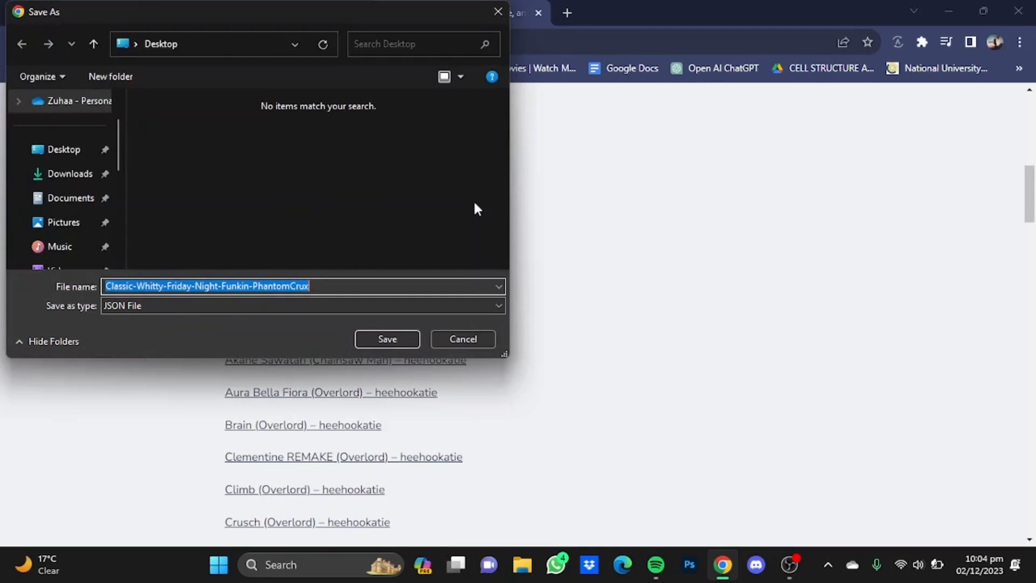
pyautogui.click(37, 148)
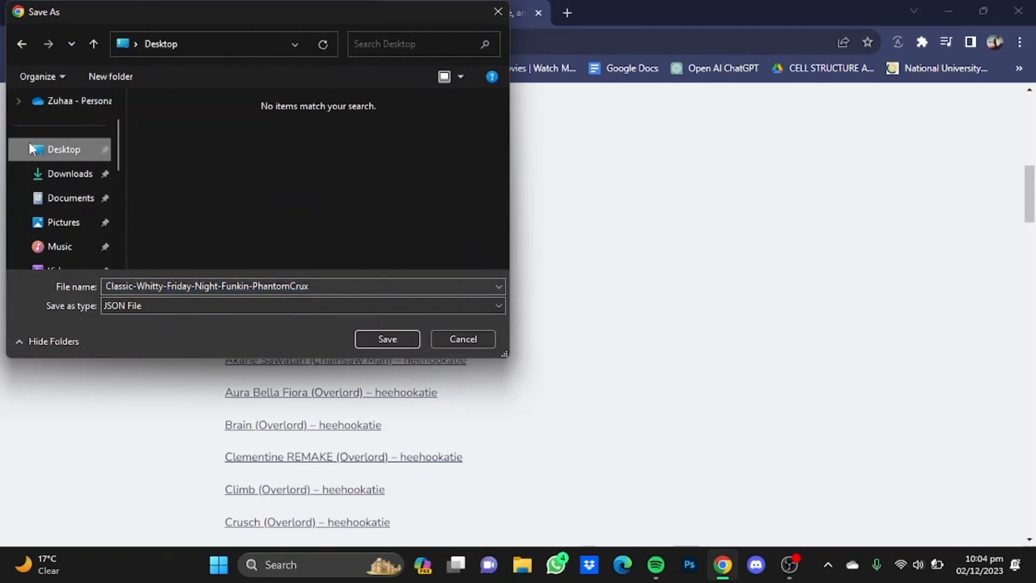
pyautogui.click(386, 345)
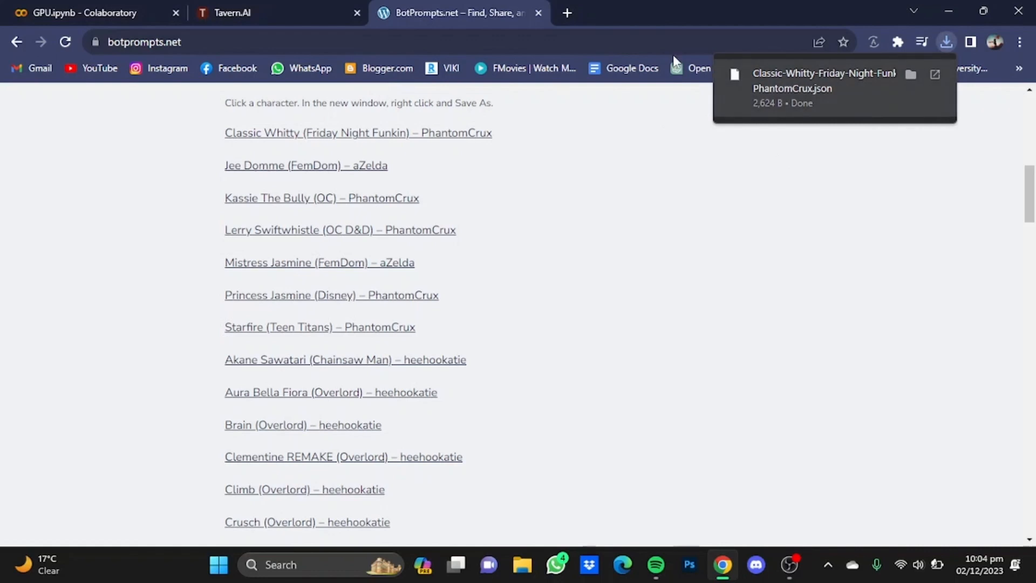
# Back in TavernAI, start a character import from the characters panel
pyautogui.click(295, 10)
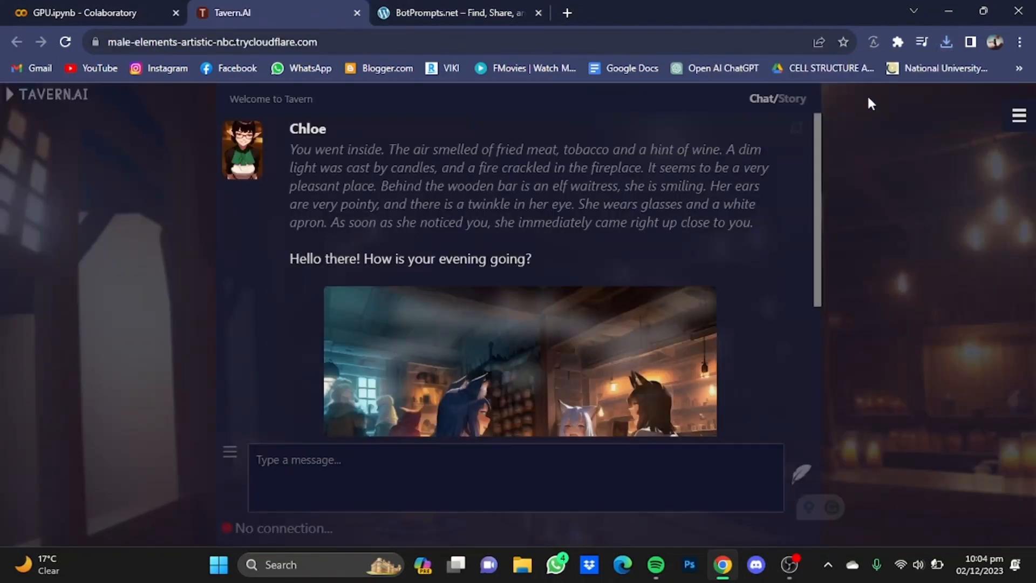
pyautogui.click(1023, 117)
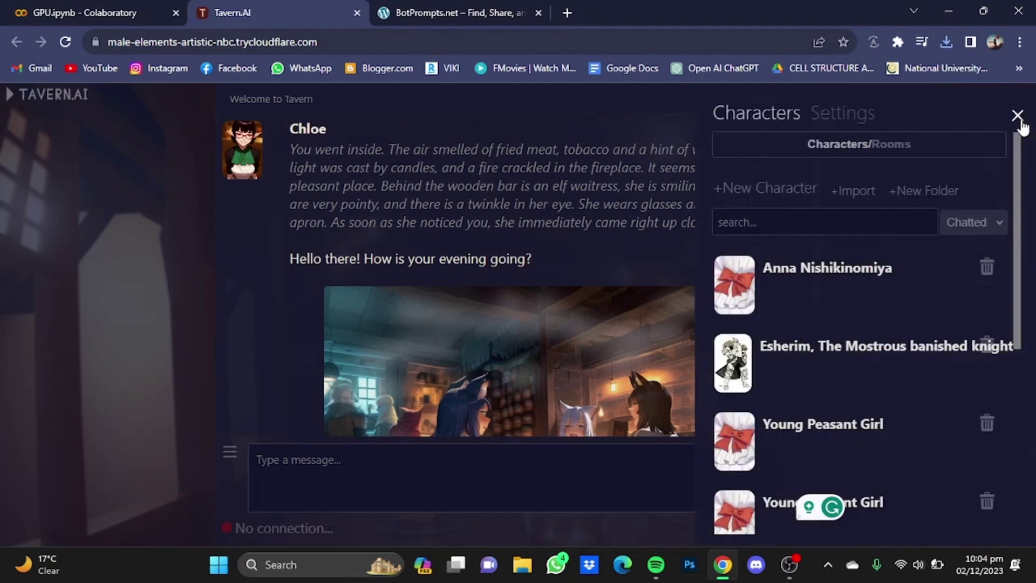
pyautogui.click(842, 191)
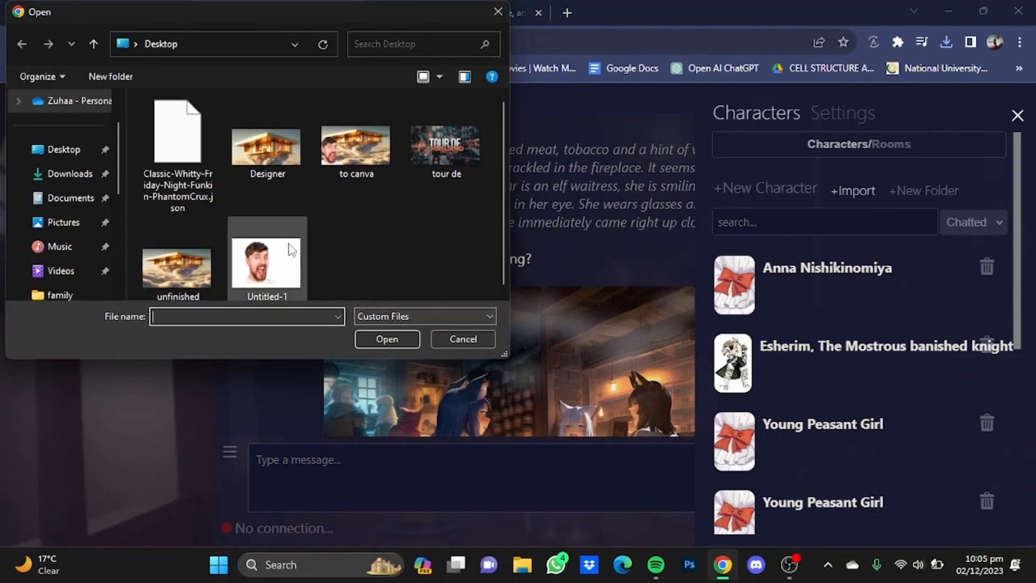
# Import the downloaded Classic-Whitty JSON file into TavernAI's character list
pyautogui.click(204, 180)
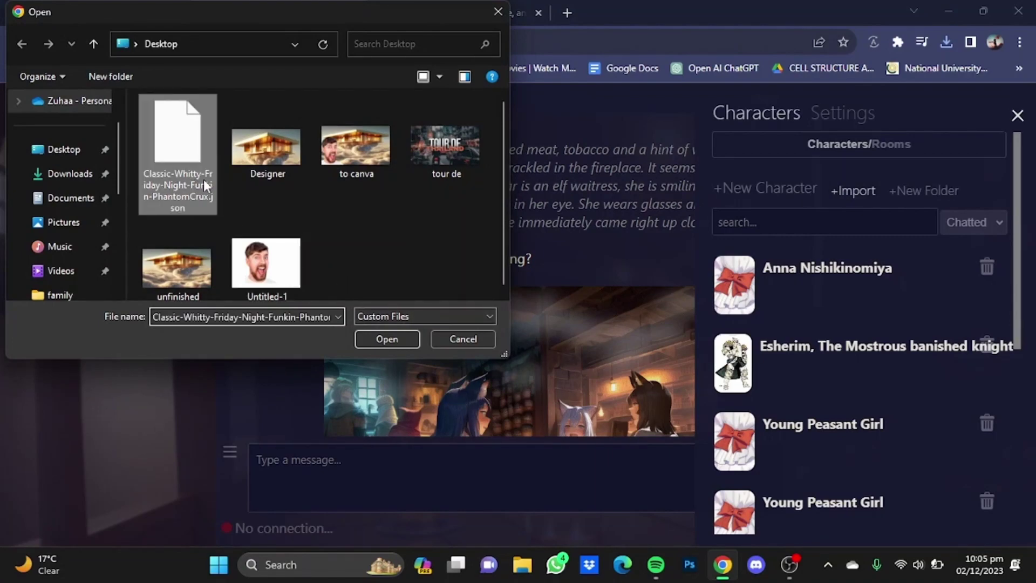
pyautogui.click(400, 343)
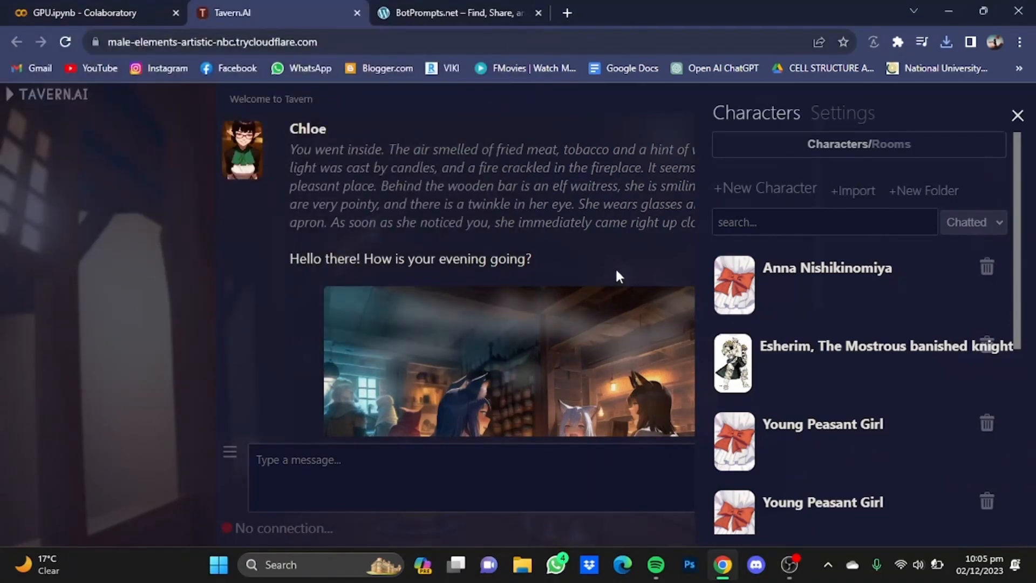